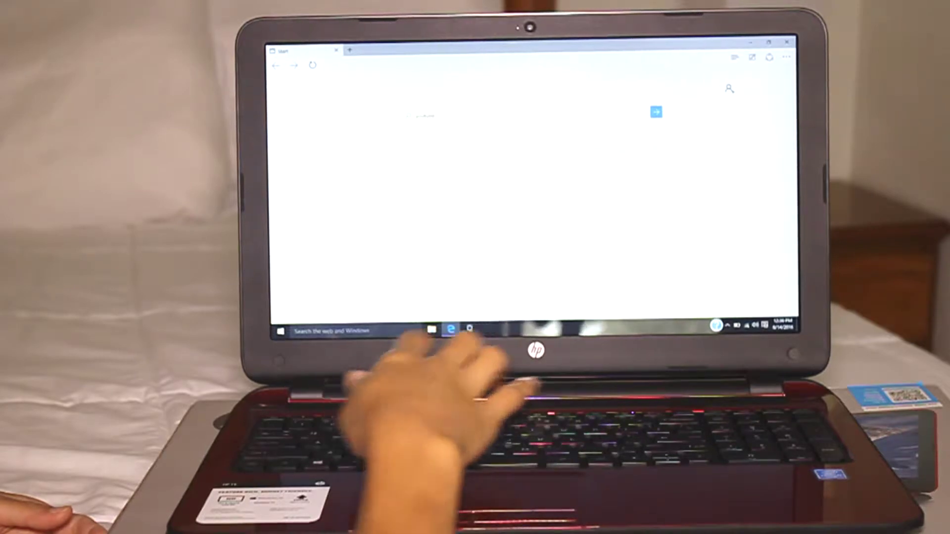
Go to youtube.com in Microsoft Edge
key(Return)
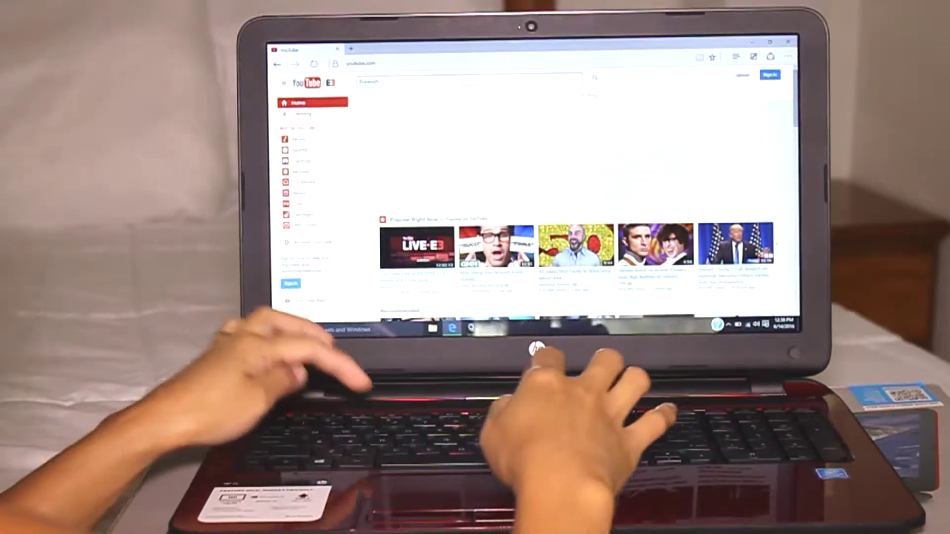
text(be)
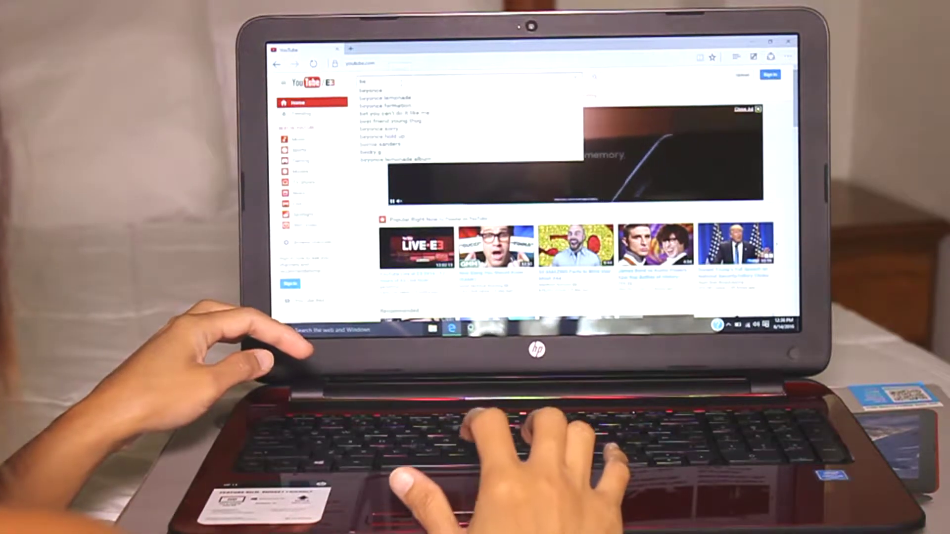
text(nj)
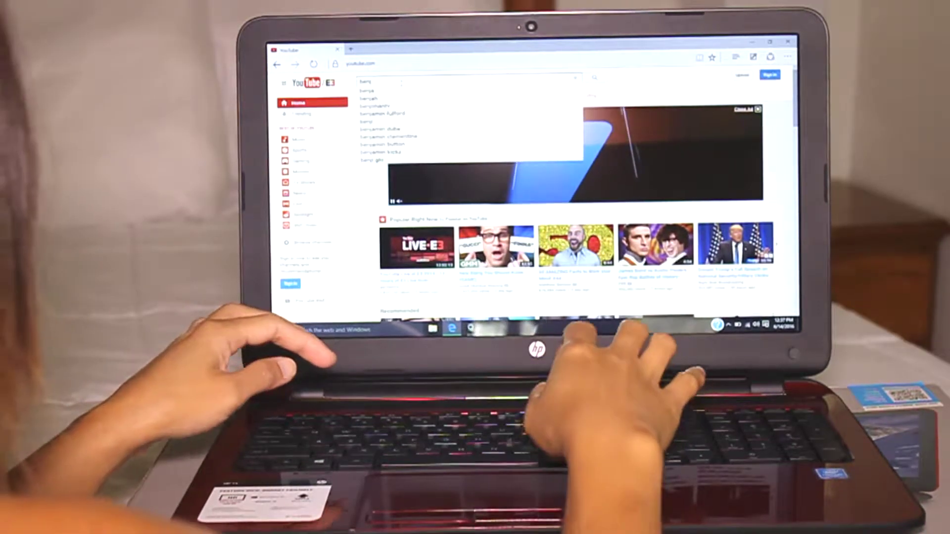
text(amin)
Search YouTube for 'benjamin'
key(Return)
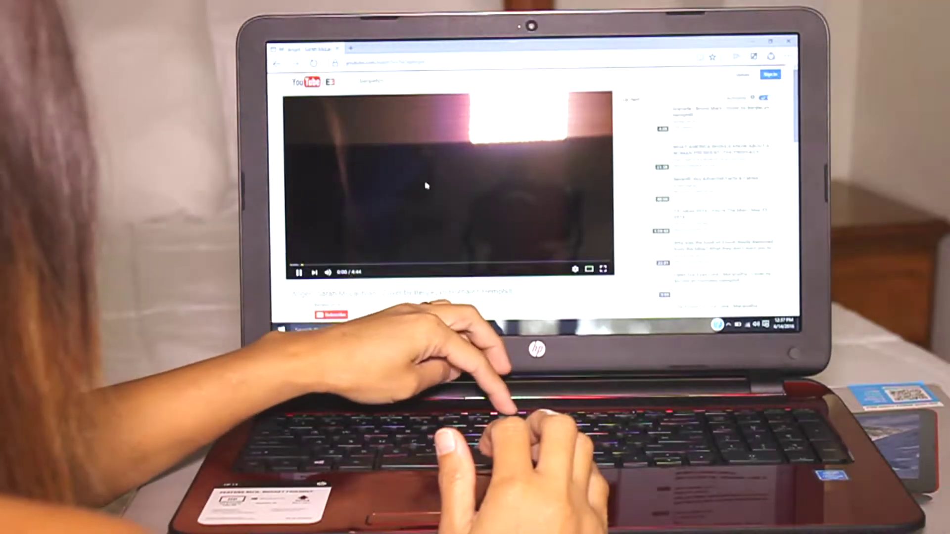
Raise the system volume to full and close the eBay overlay ad on the video
key(XF86AudioRaiseVolume)
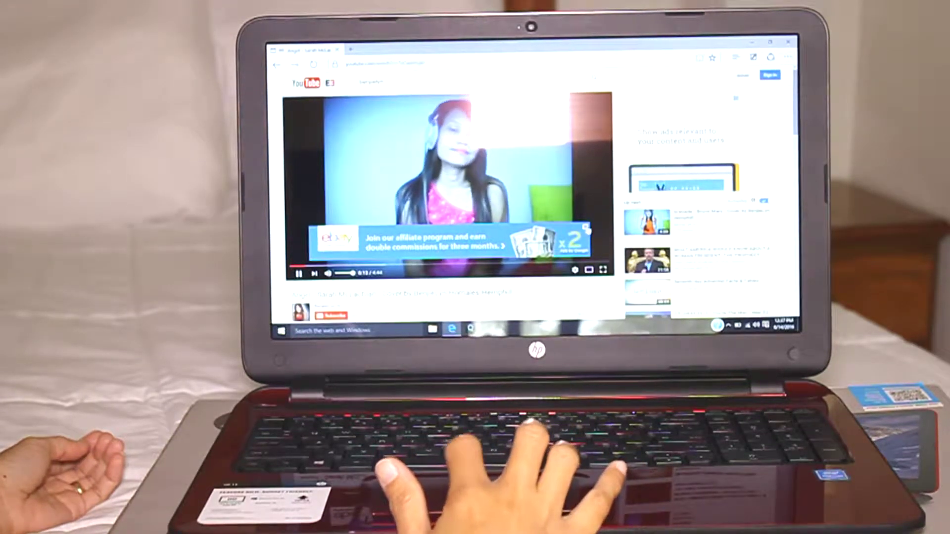
click(586, 227)
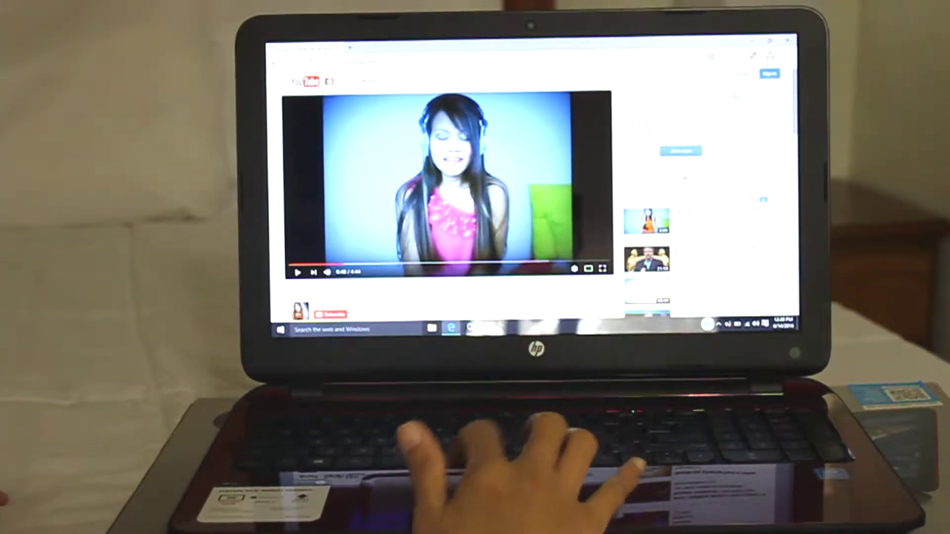
Close the Microsoft Edge window to reveal the desktop
click(785, 41)
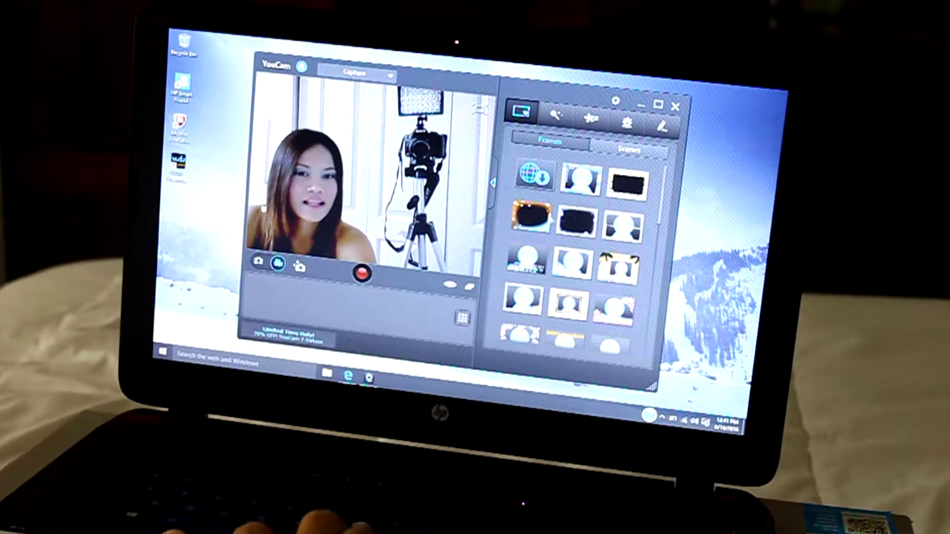
Try the orange, birthday, cherry-blossom and rose frames, ending on the green Christmas frame
click(529, 216)
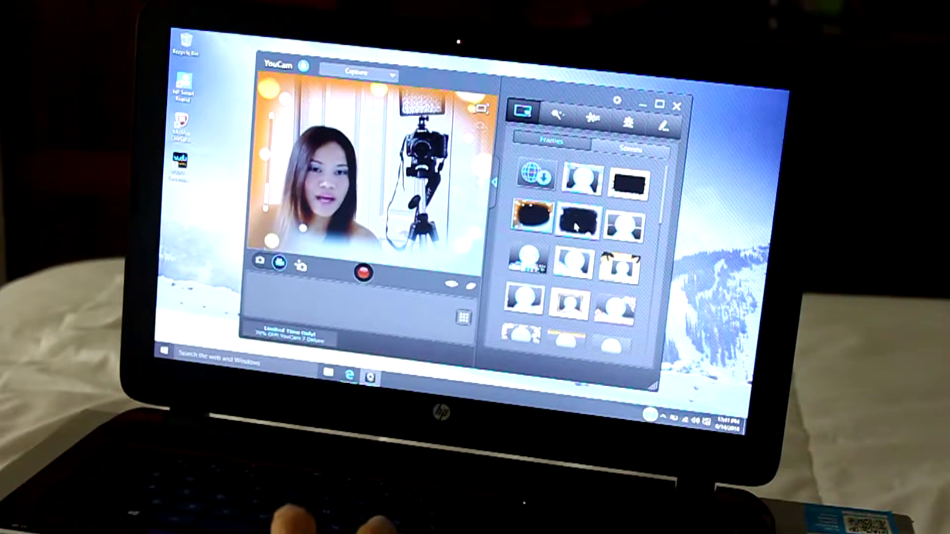
click(529, 256)
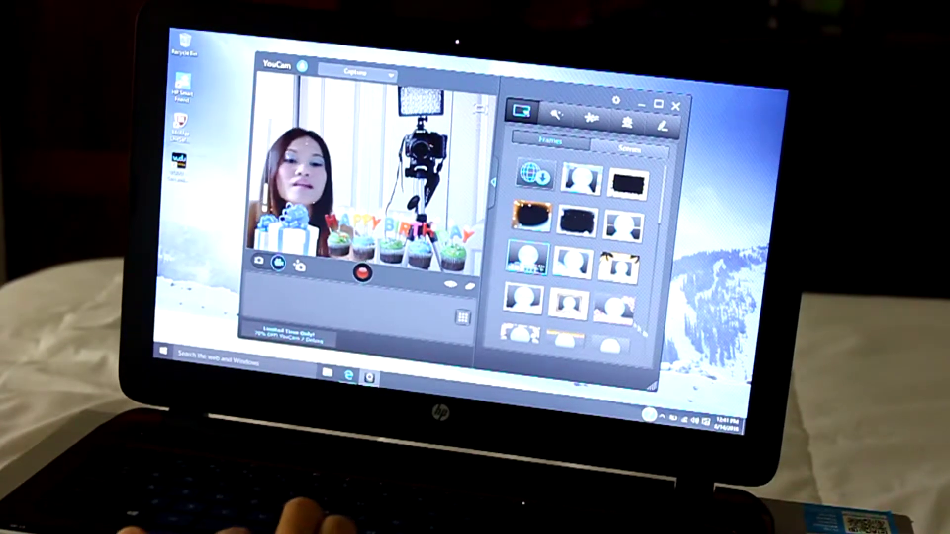
click(615, 307)
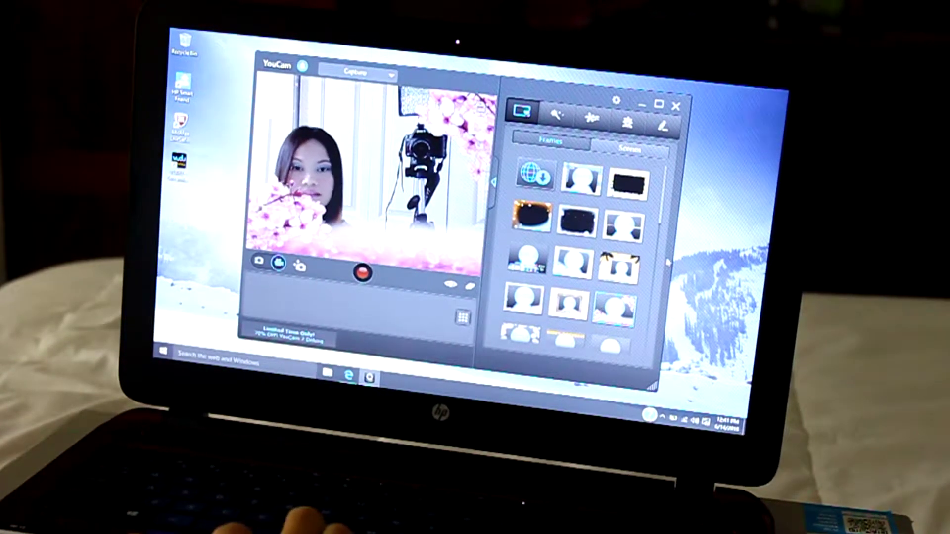
drag(660, 214, 655, 263)
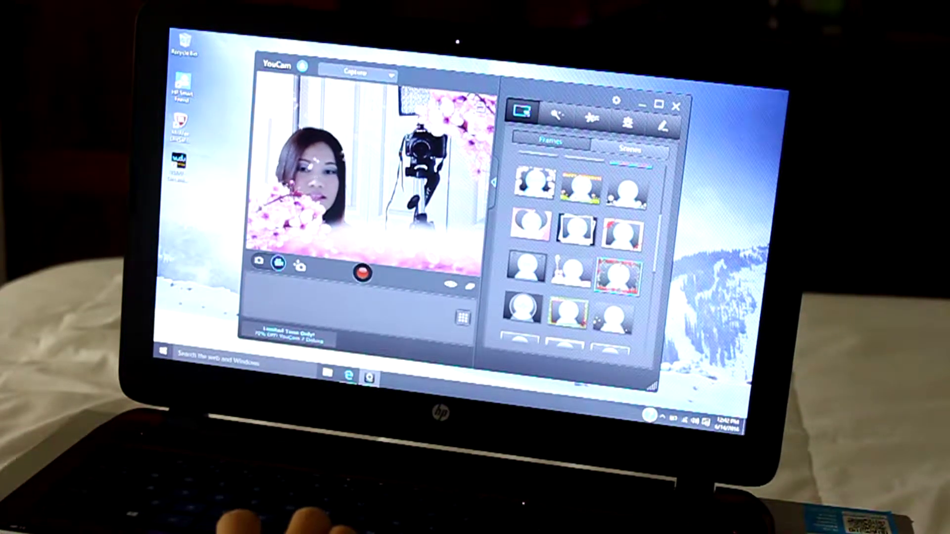
click(618, 275)
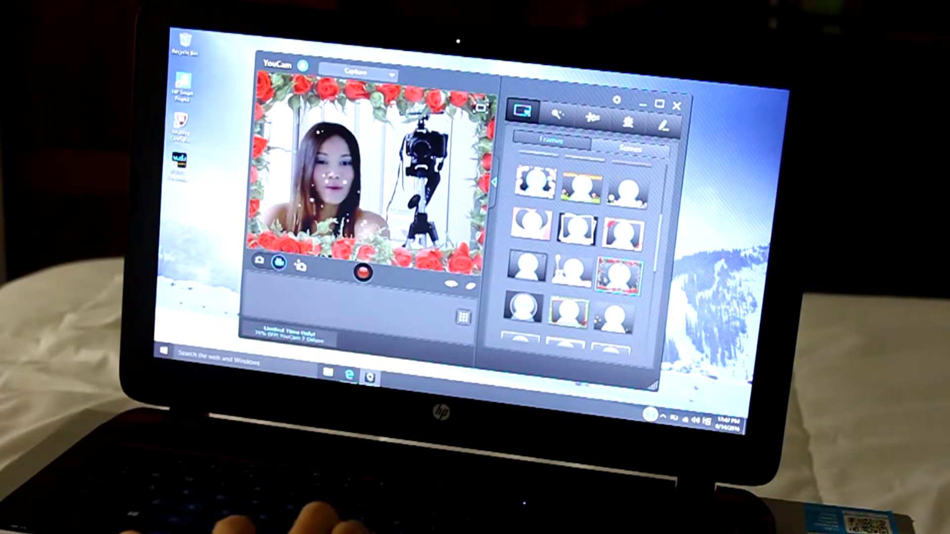
click(569, 312)
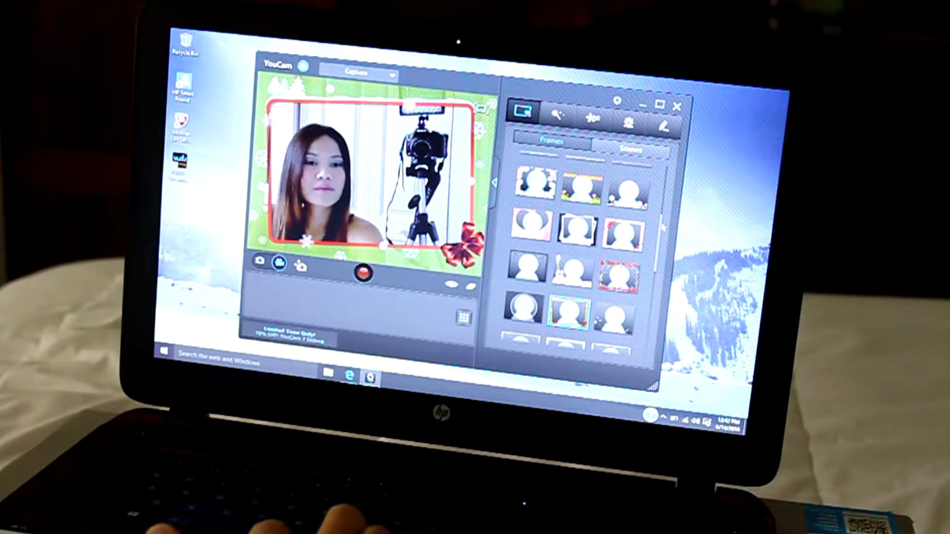
scroll(583, 253, down, 2)
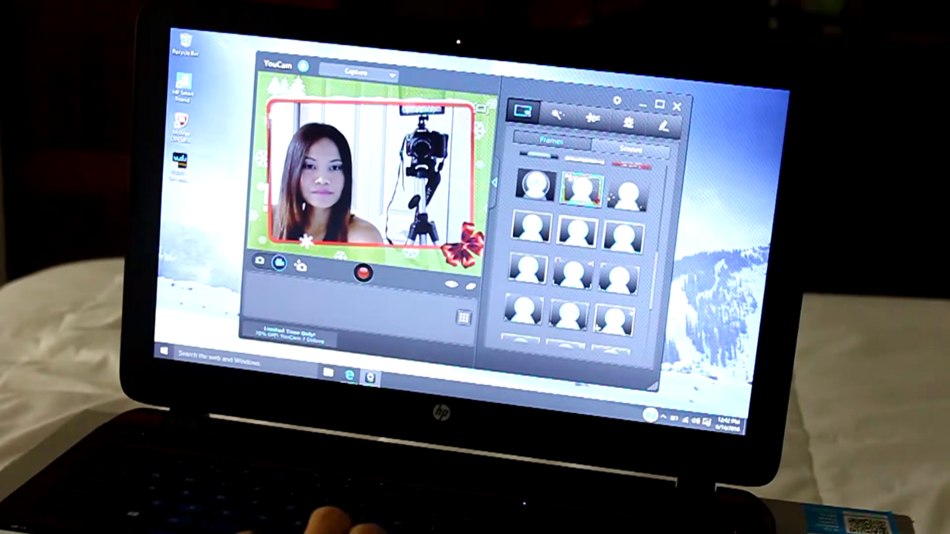
Try the round white and sparkle frames, then reselect the green Christmas frame
click(534, 184)
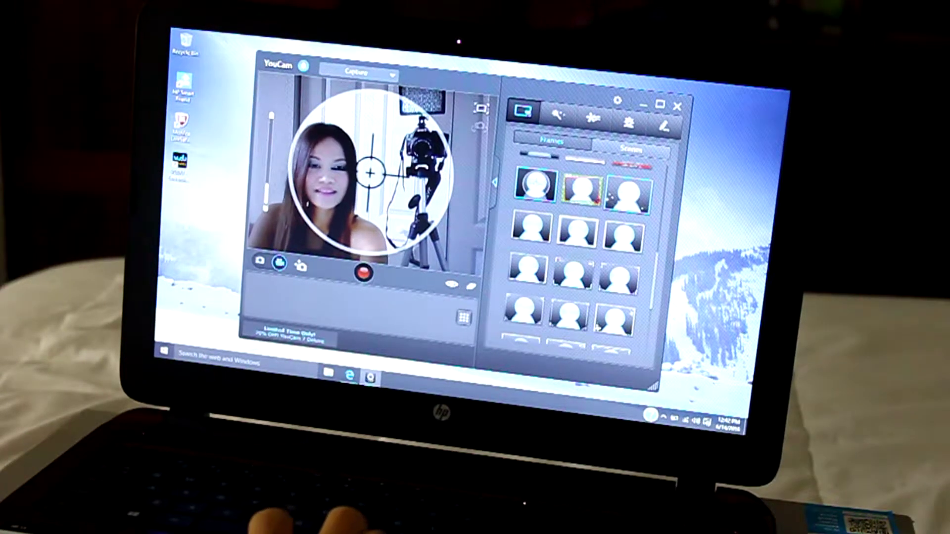
click(597, 325)
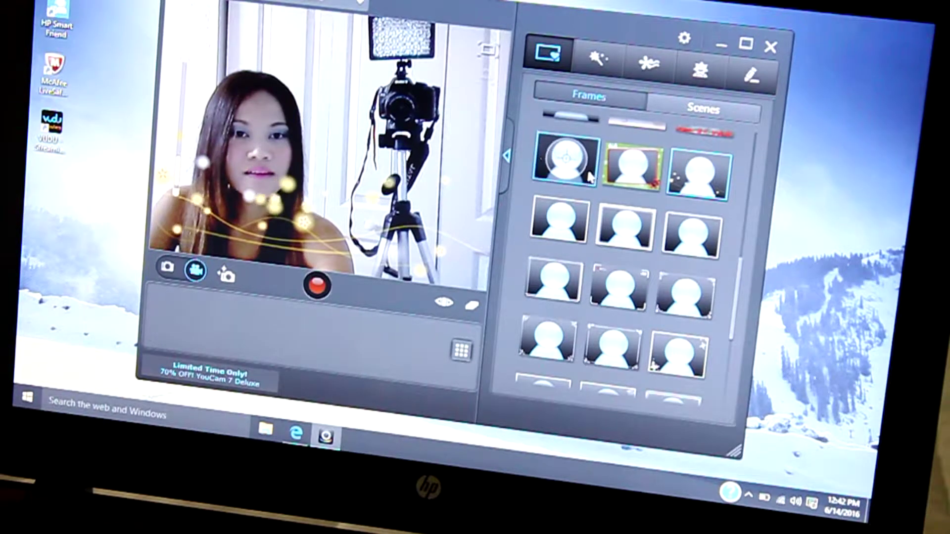
click(633, 165)
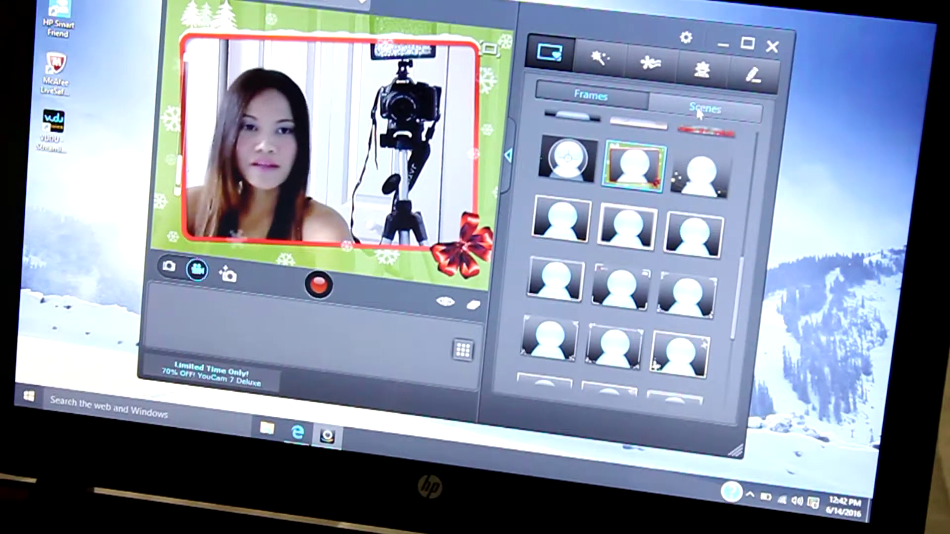
Try the news, spotlight, art gallery, mirrored-room, kaleidoscope, jumbotron and billboard scenes
click(697, 112)
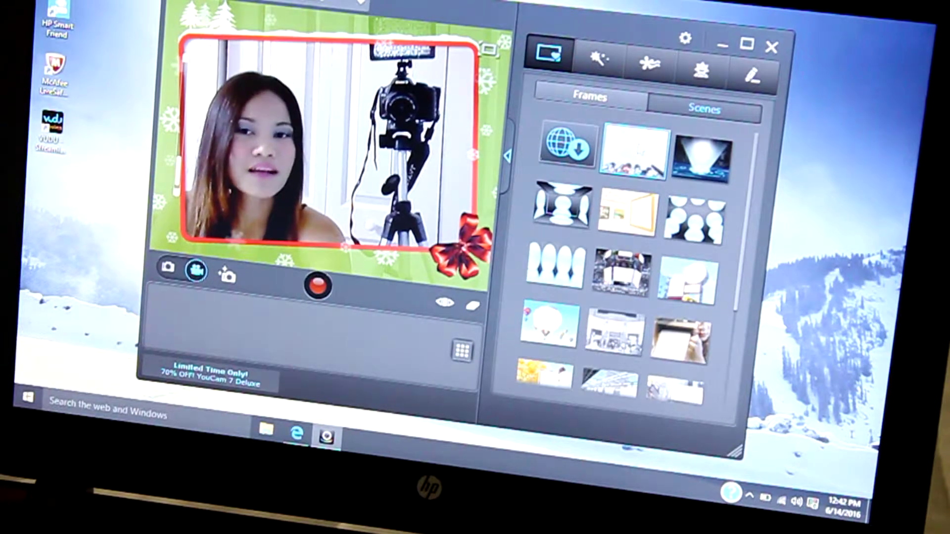
click(635, 148)
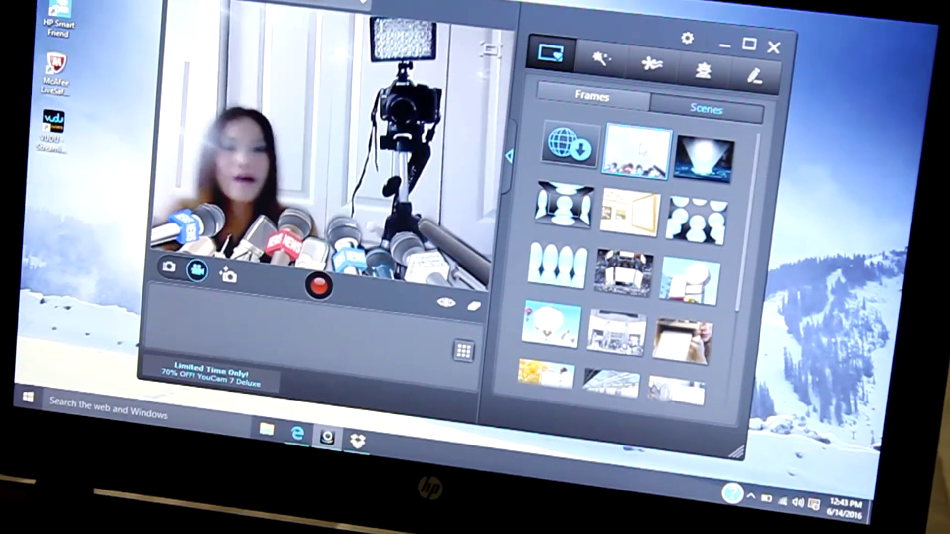
click(701, 158)
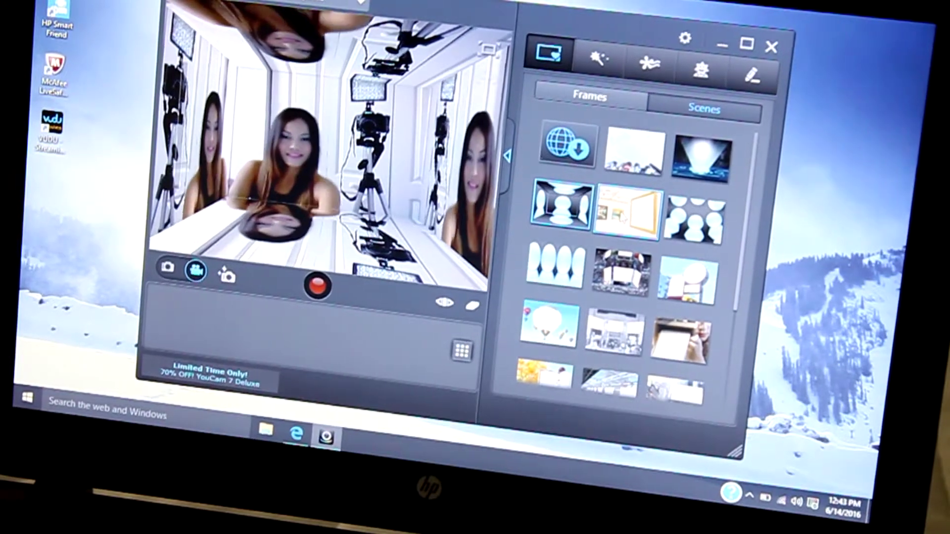
click(628, 211)
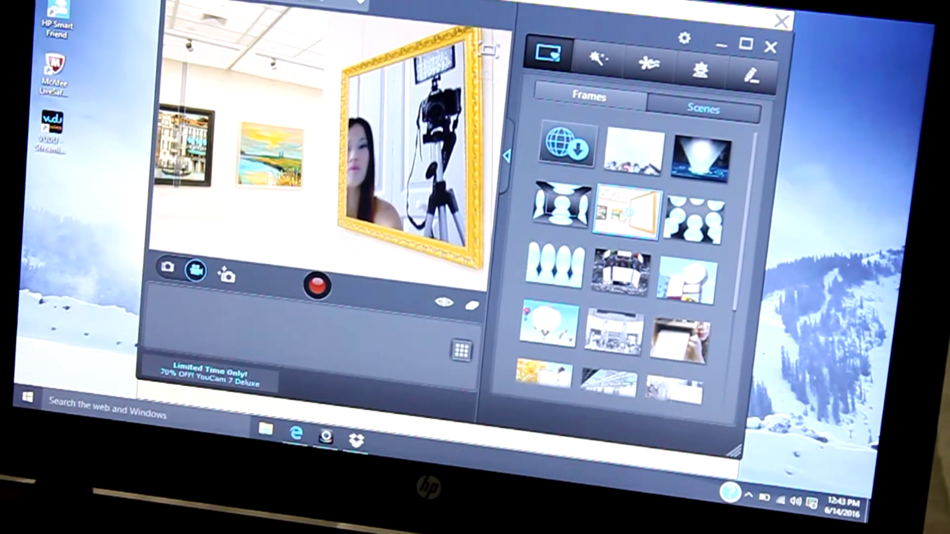
click(693, 219)
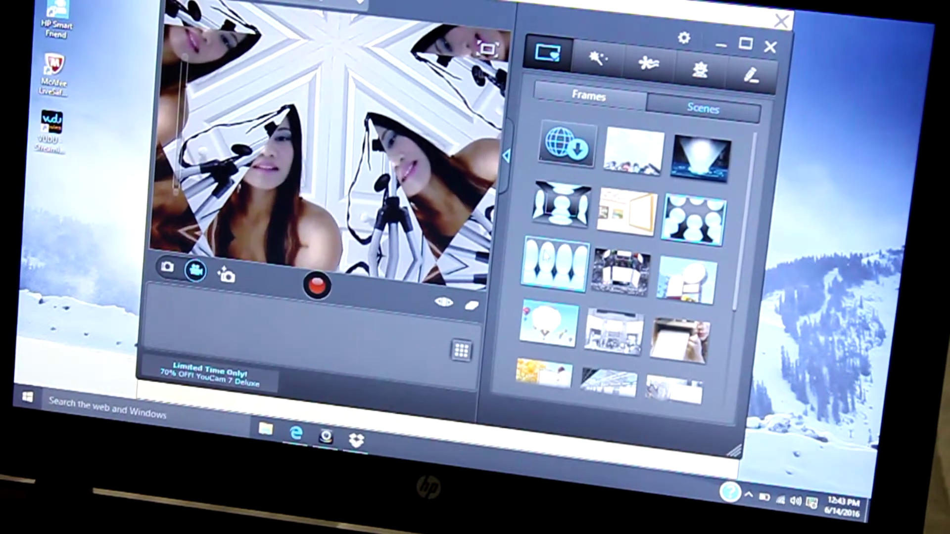
click(556, 264)
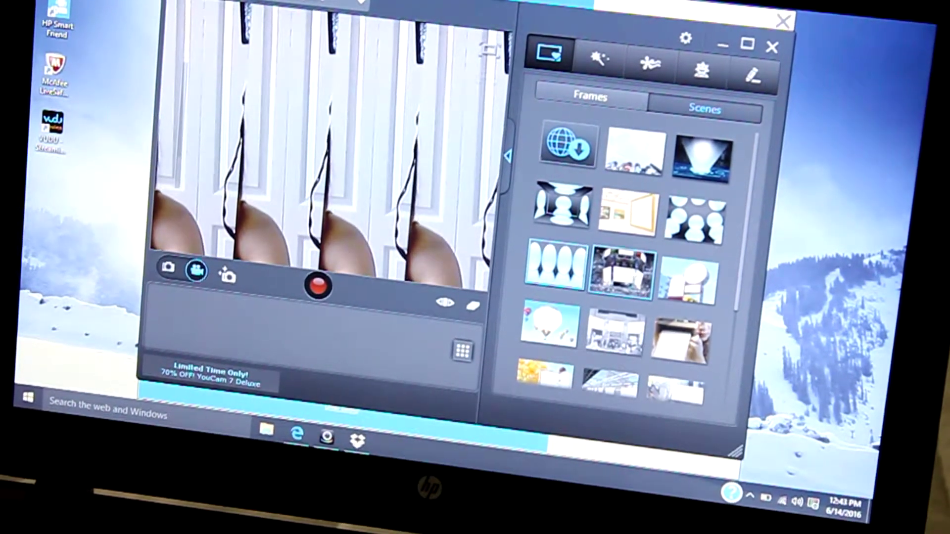
click(621, 272)
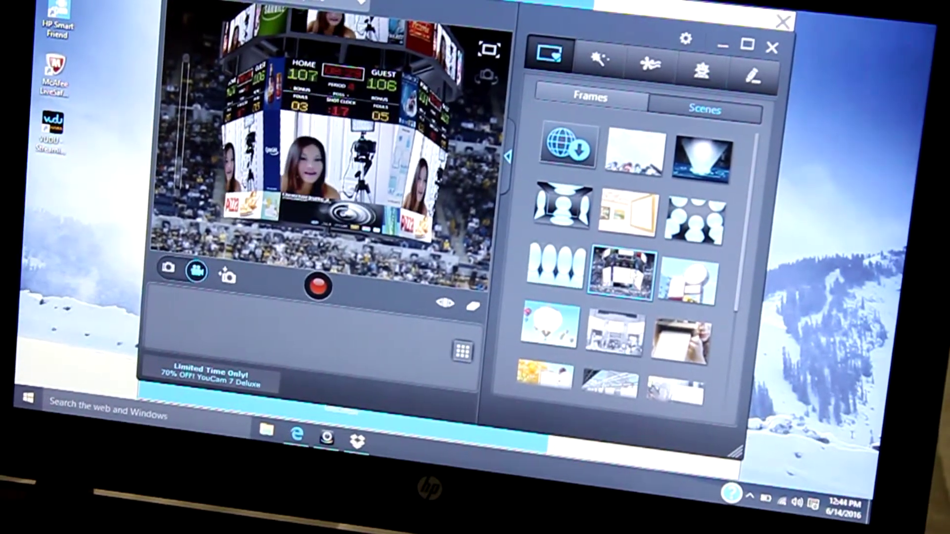
click(688, 280)
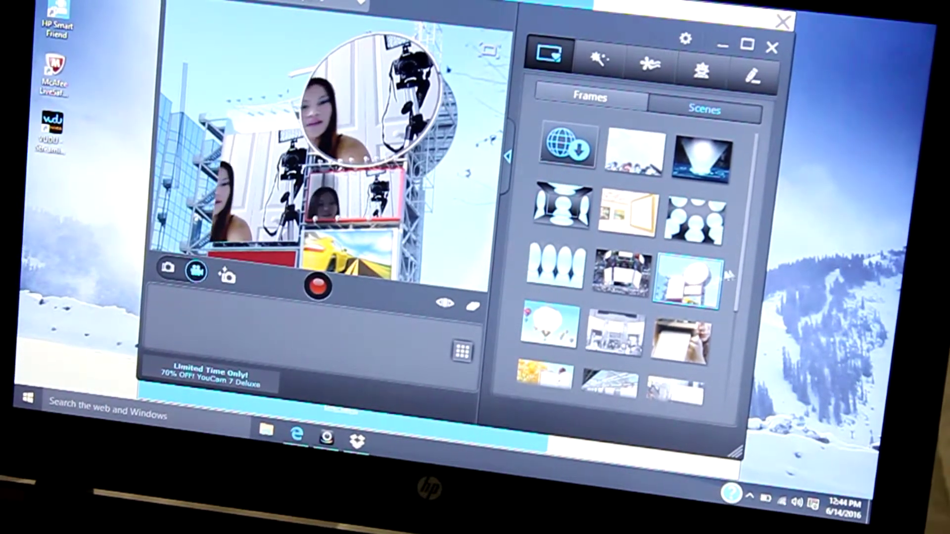
scroll(743, 271, down, 3)
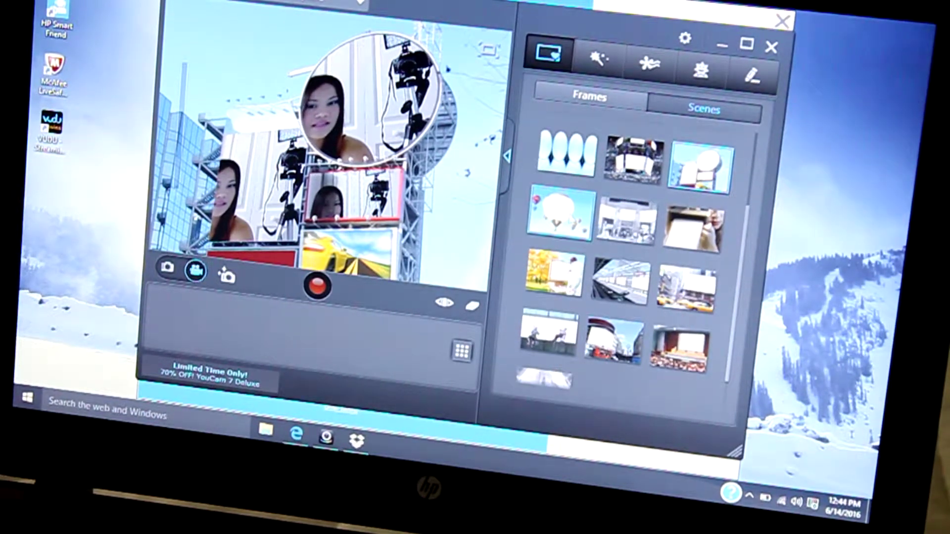
Try balloon, street, painter, train, taxi, window-washer and London scenes, ending on the auditorium
click(562, 213)
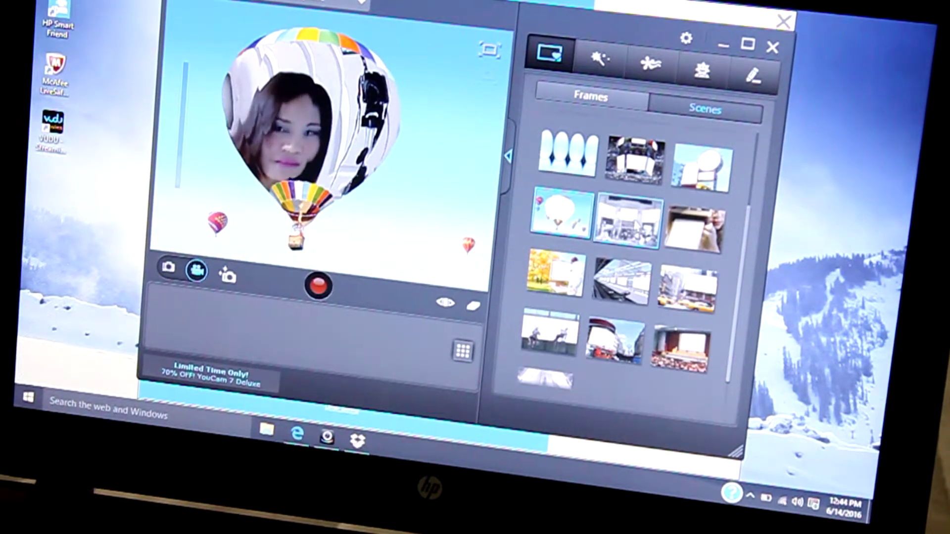
click(628, 220)
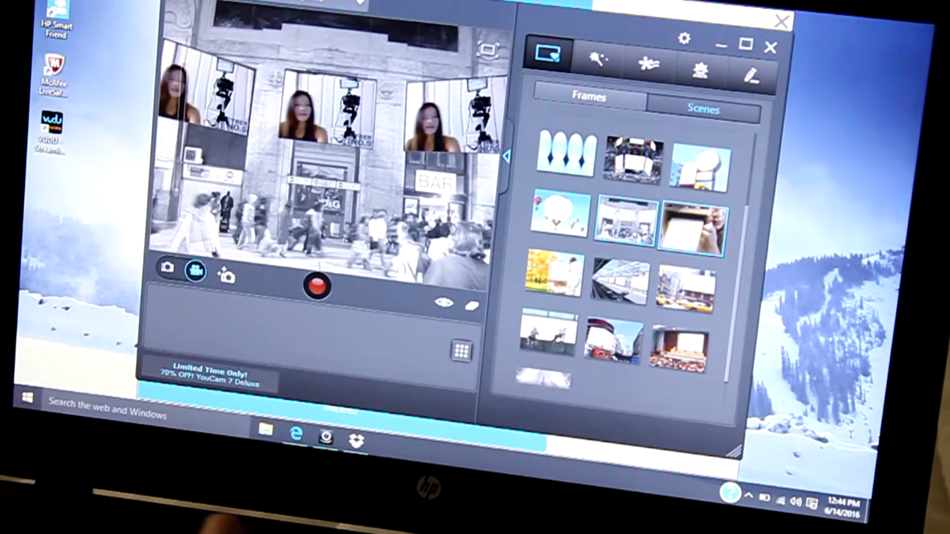
click(555, 272)
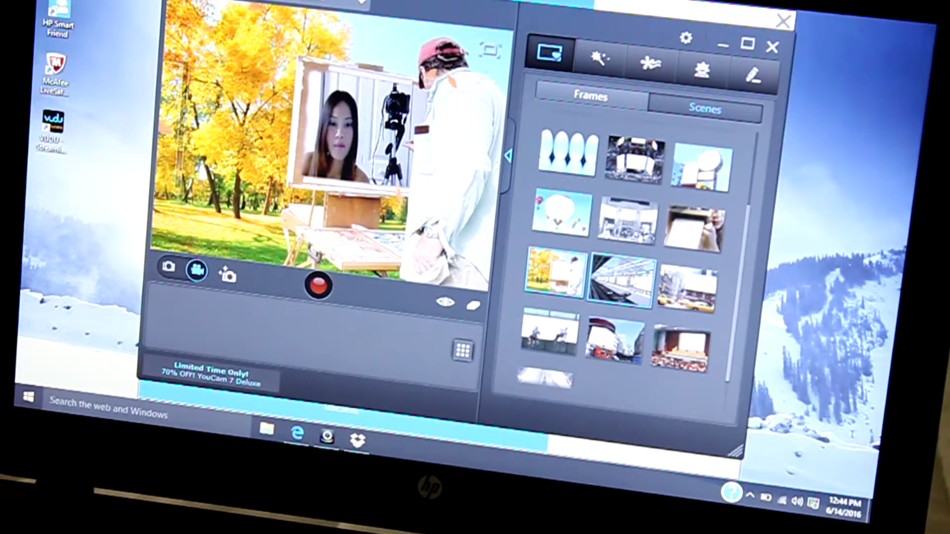
click(622, 280)
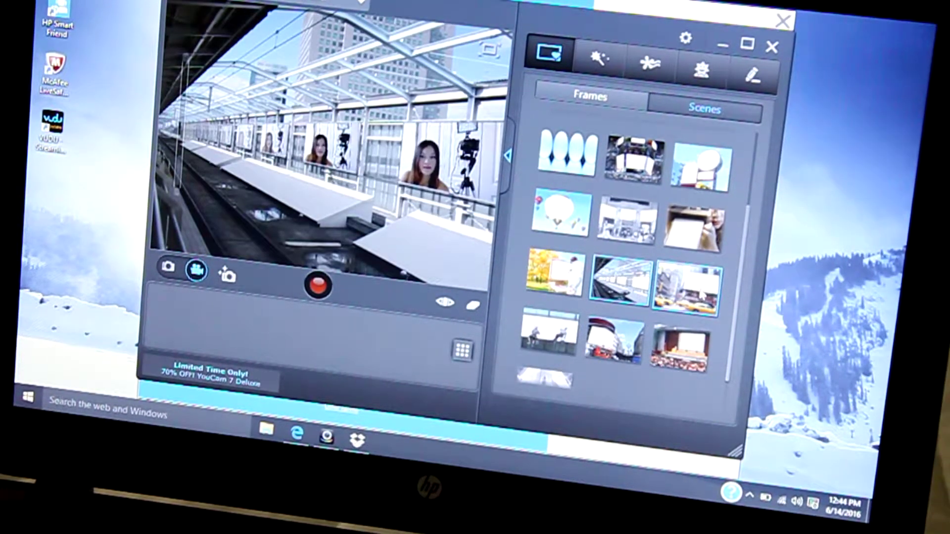
click(687, 288)
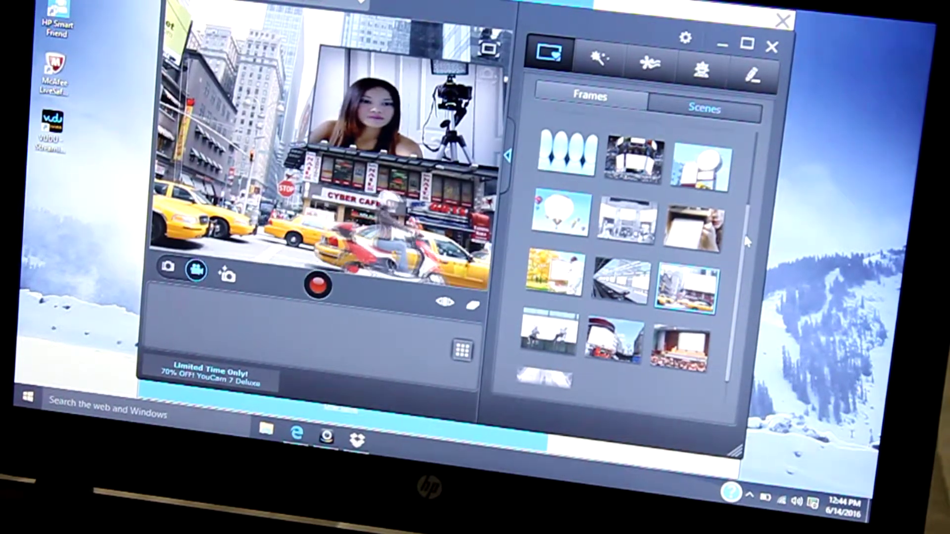
drag(747, 242, 747, 297)
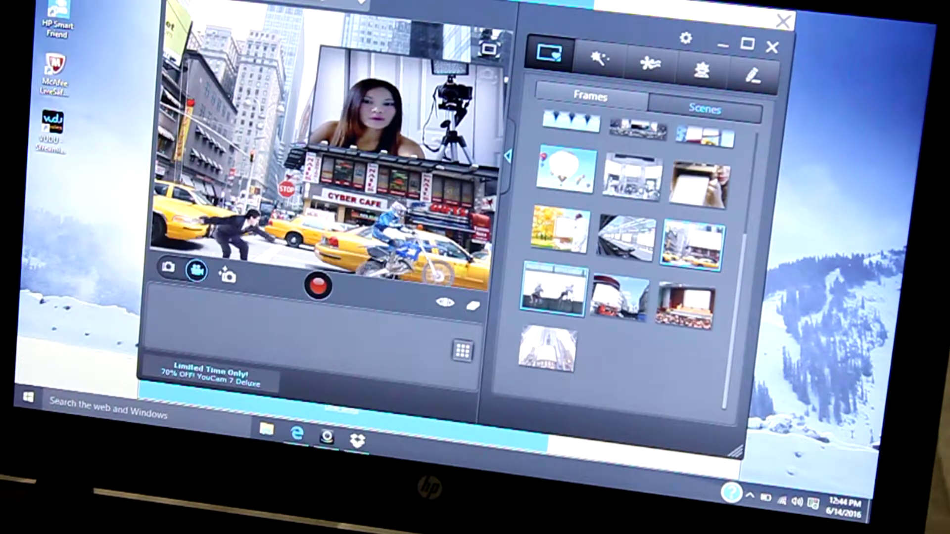
click(555, 288)
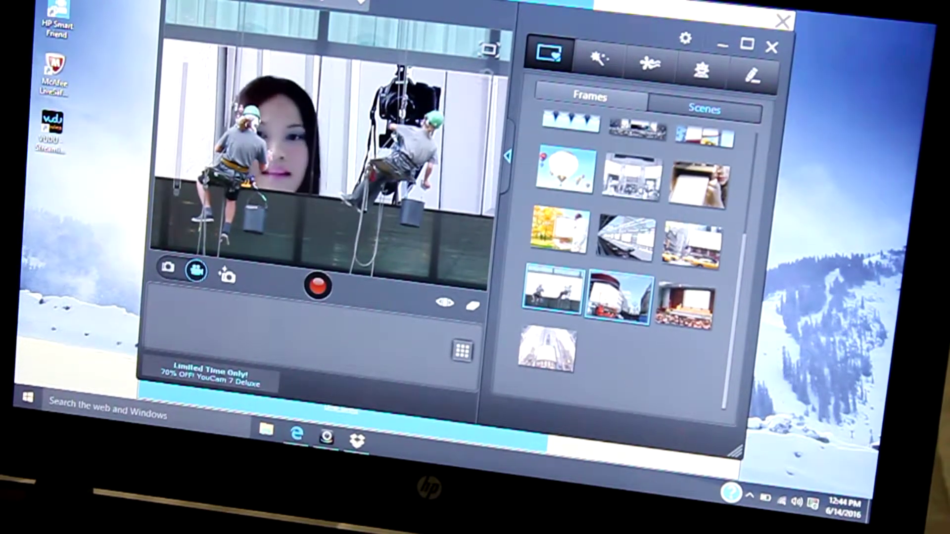
click(620, 297)
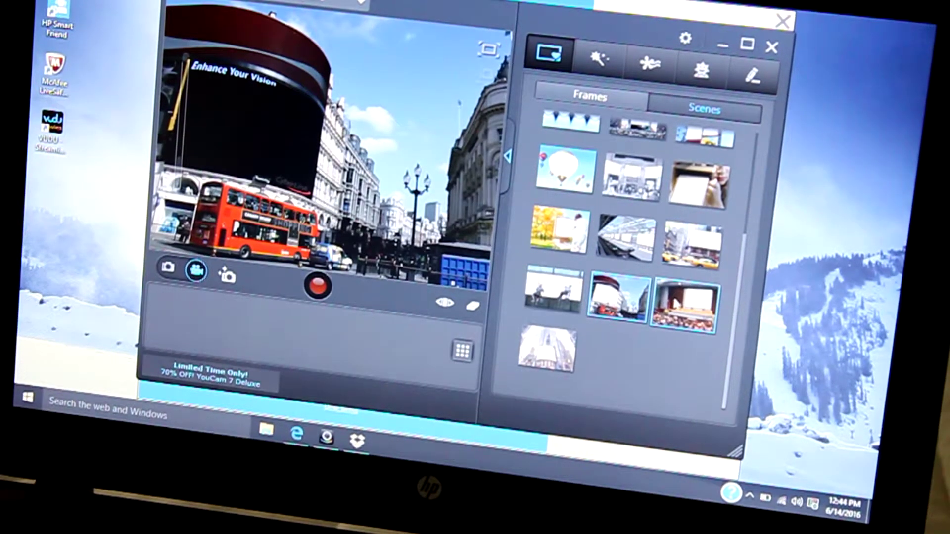
click(685, 306)
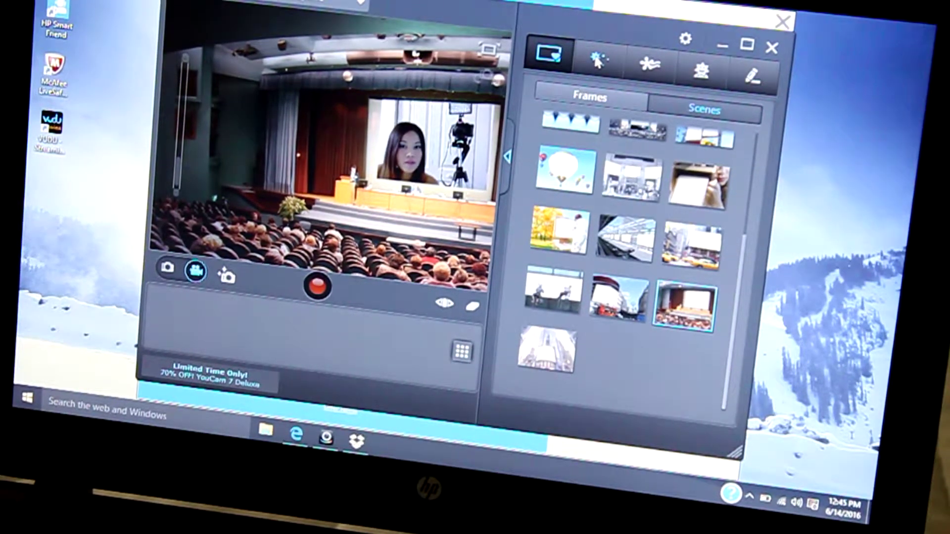
Try several particle effects, finishing with falling pink bow confetti
click(598, 60)
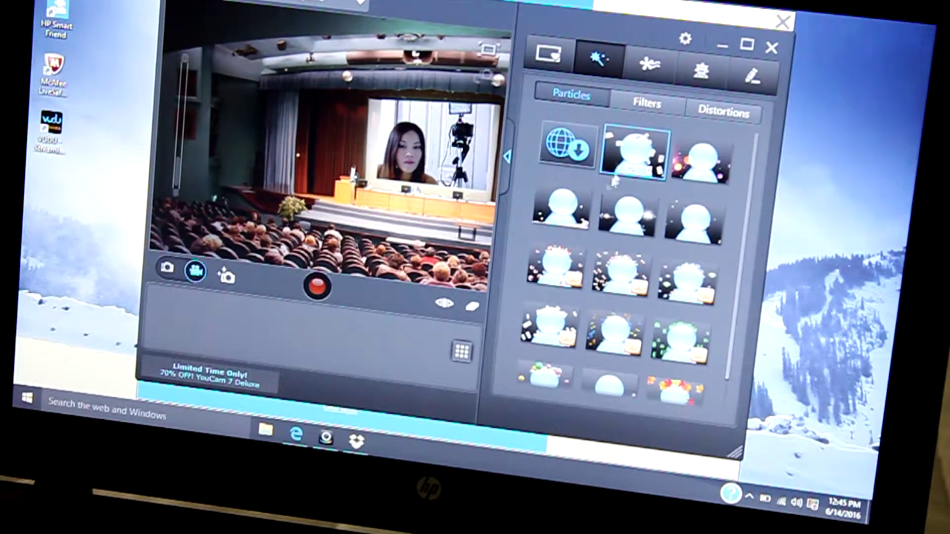
click(628, 213)
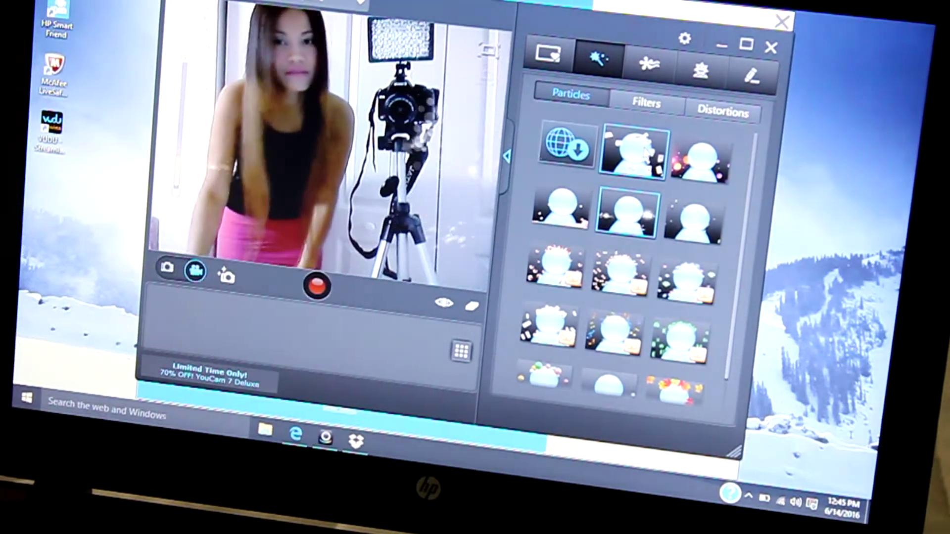
click(704, 159)
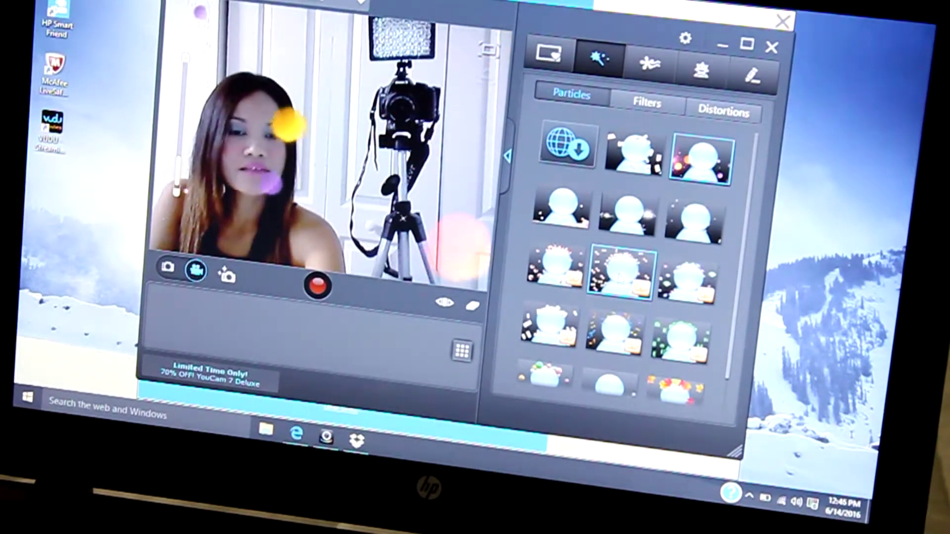
click(621, 273)
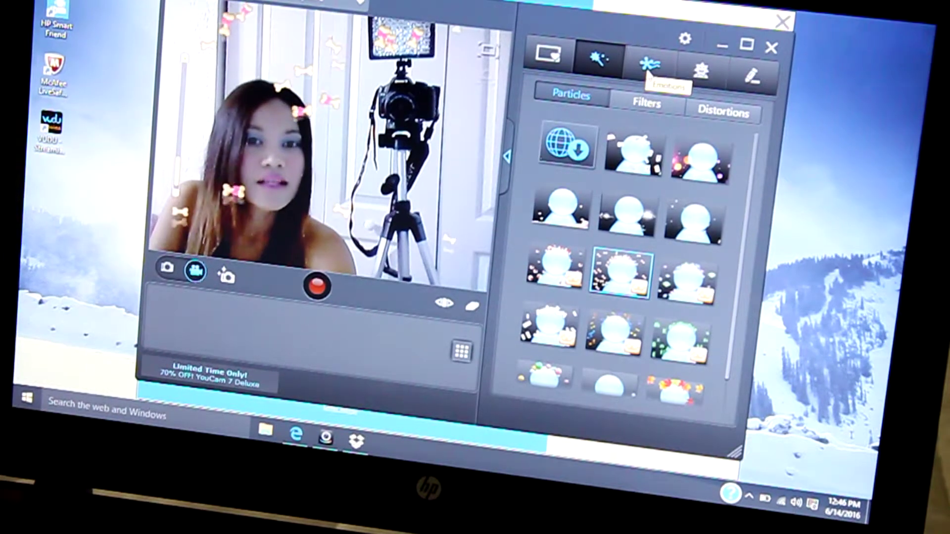
Try an emotion effect, then apply the purple-mohawk avatar on the desert road
click(647, 67)
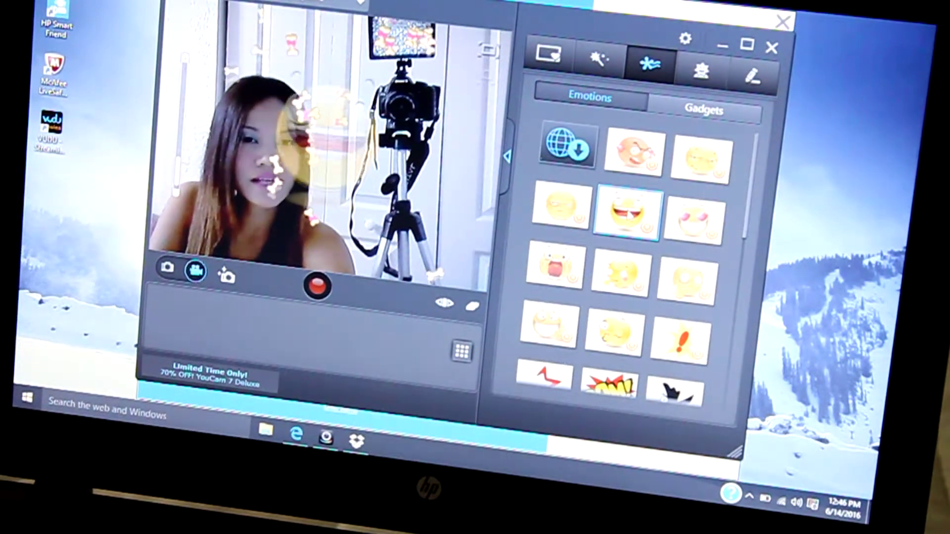
click(701, 72)
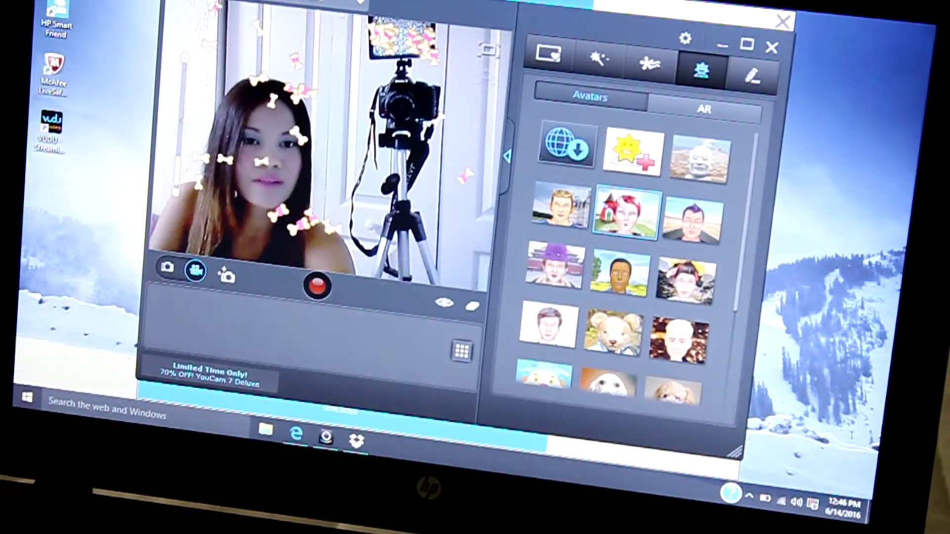
click(675, 232)
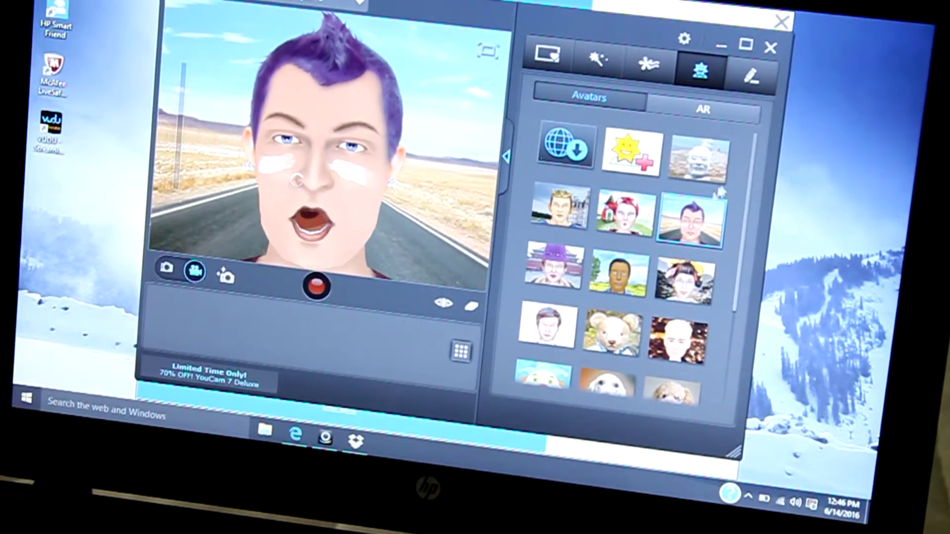
Pick a lighter red brush colour, return to the Scenes gallery, and close Dropbox
click(753, 79)
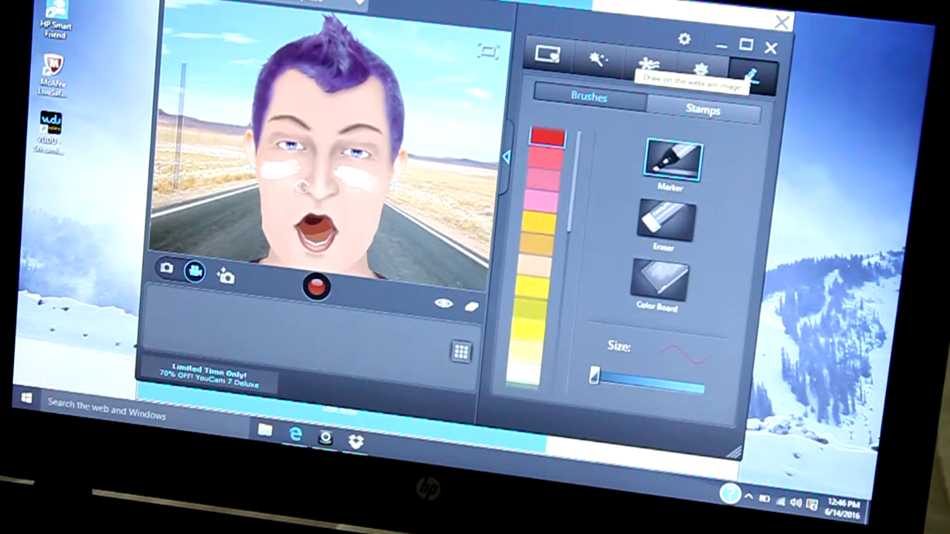
click(540, 157)
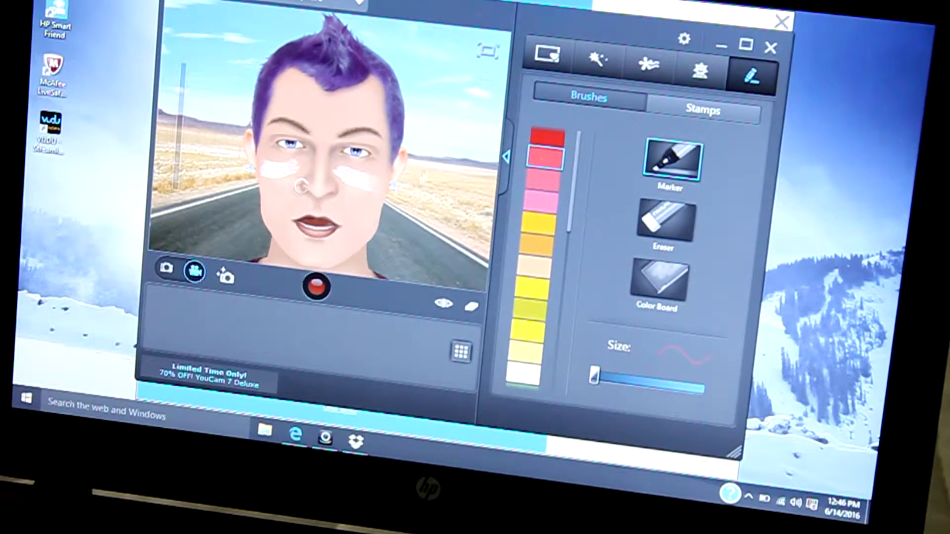
click(552, 59)
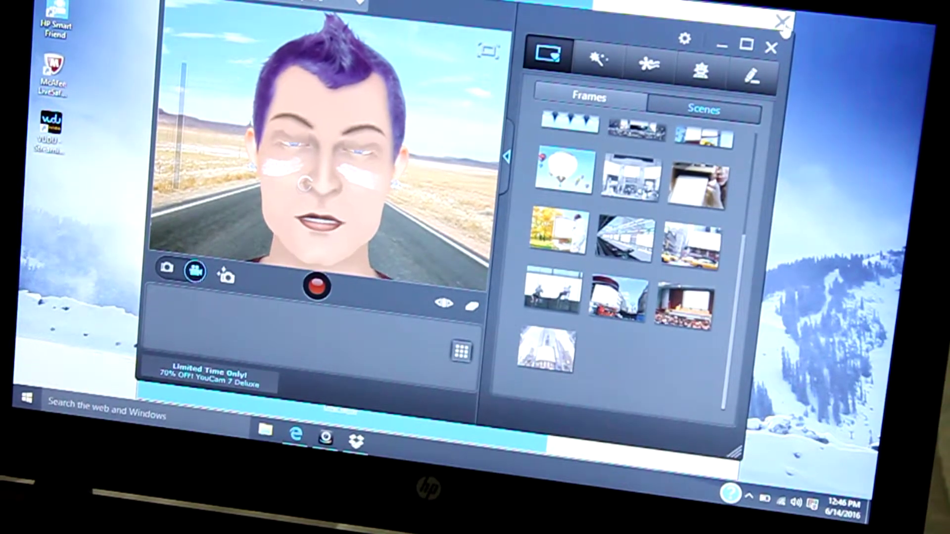
click(784, 21)
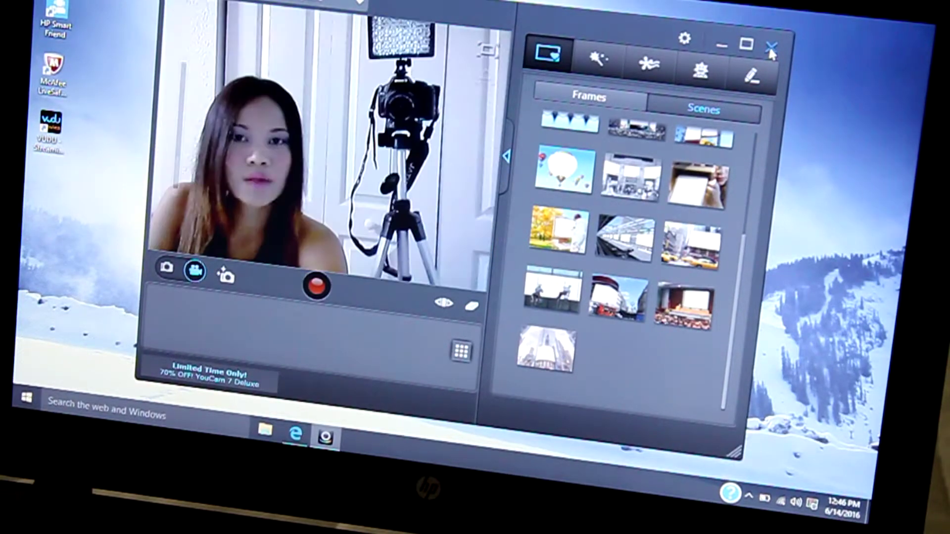
Close YouCam, dismiss the McAfee notice in Edge, and close the YouTube browser window
click(771, 50)
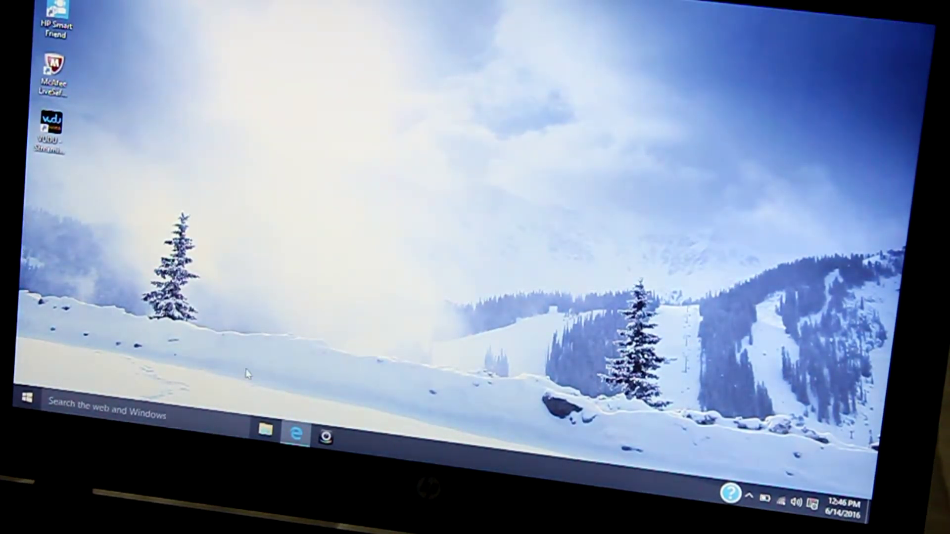
click(297, 435)
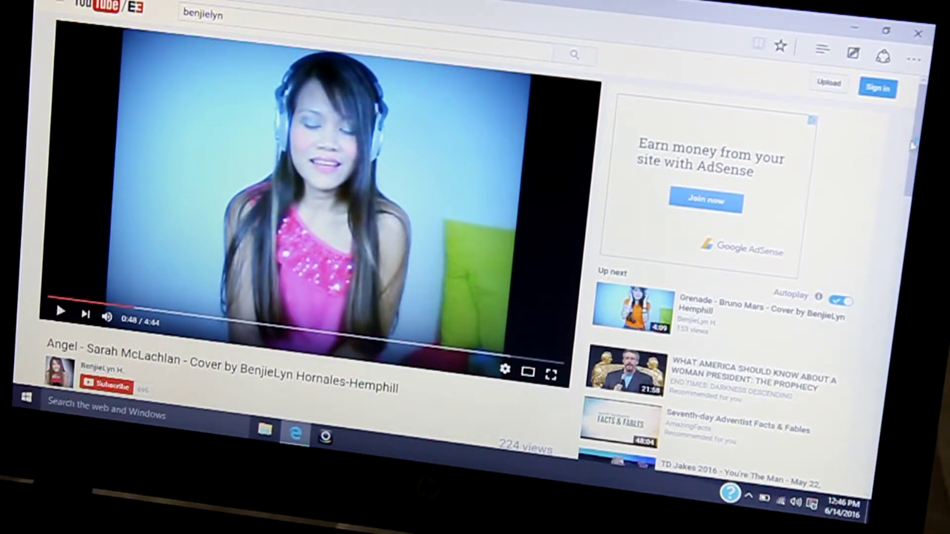
scroll(917, 141, down, 5)
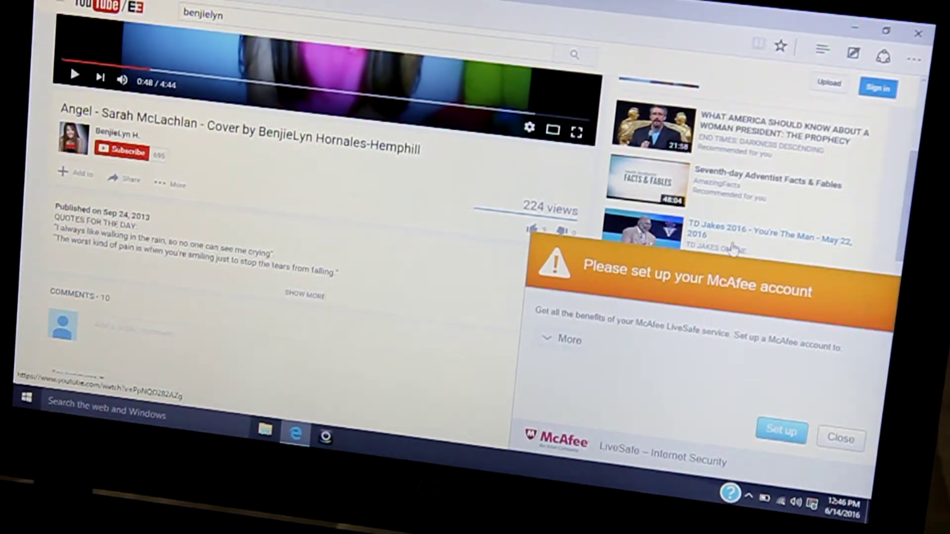
click(839, 437)
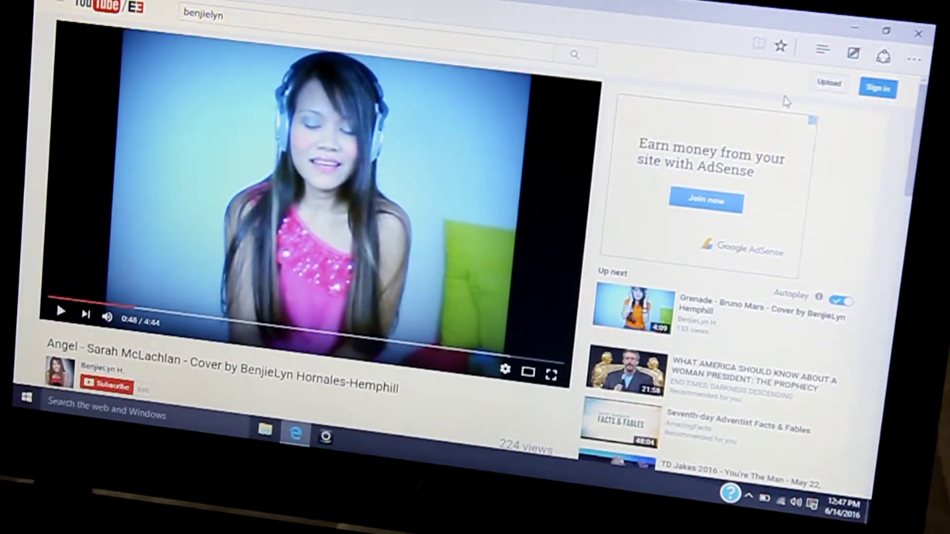
click(918, 36)
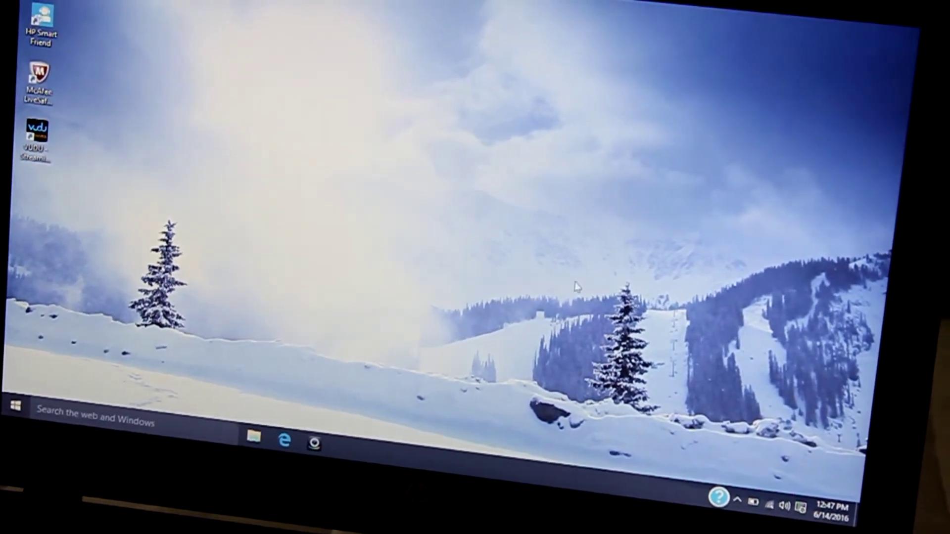
Relaunch CyberLink YouCam 6 from its taskbar icon and let the splash screen load
click(315, 446)
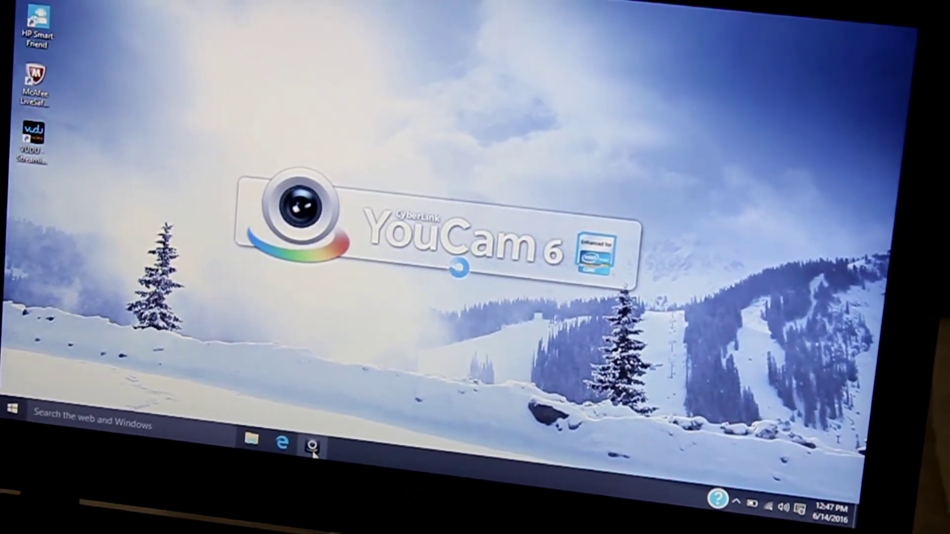